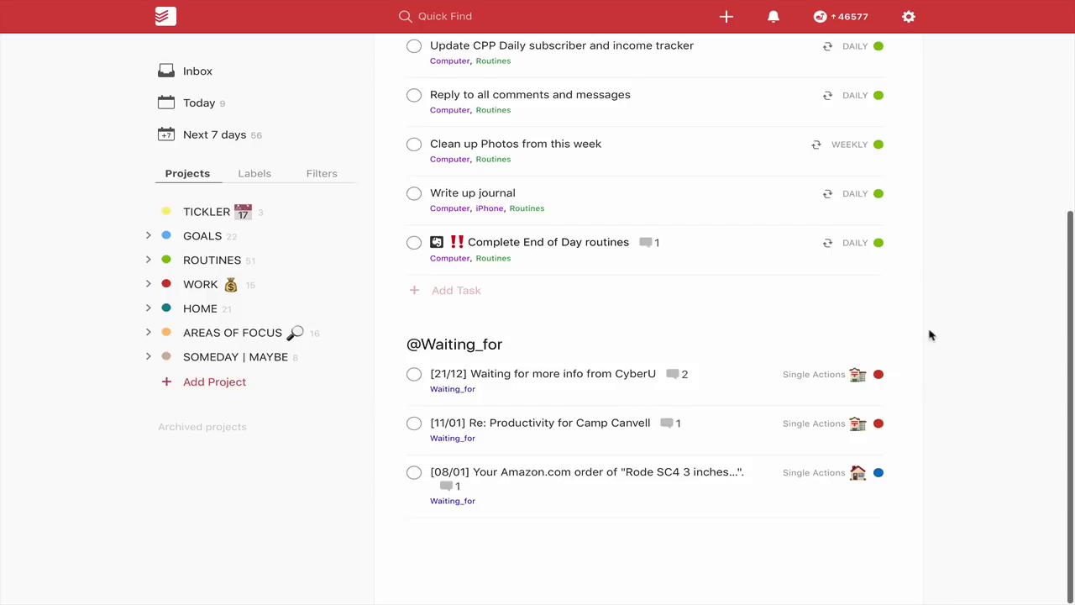
Step: View the Today task list, and return to the custom start page
{"action": "scroll", "coordinate": [960, 333], "scroll_direction": "up", "scroll_amount": 5}
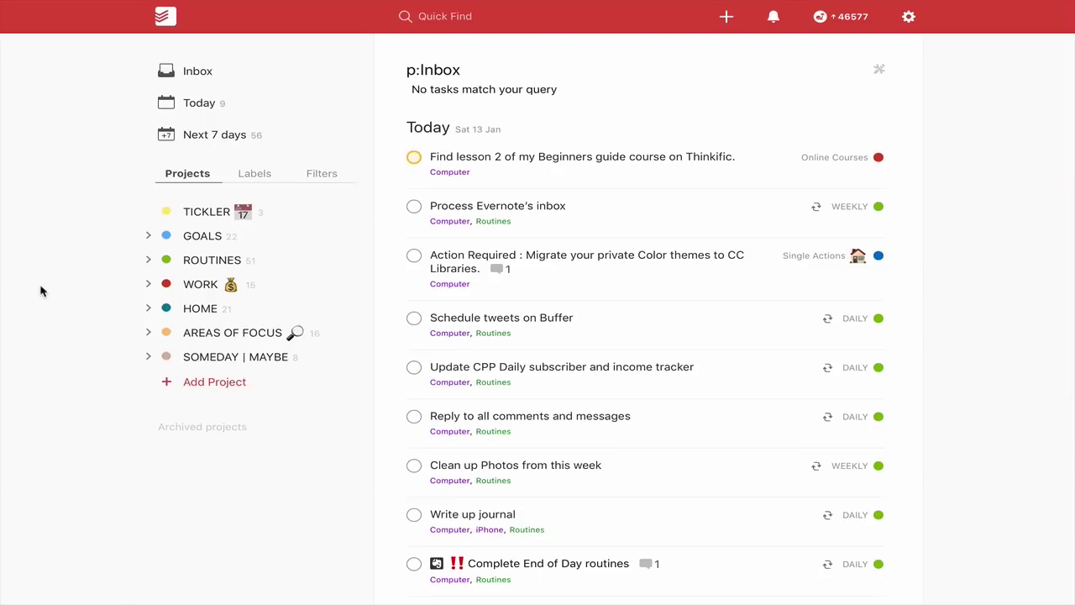
{"action": "left_click", "coordinate": [209, 116]}
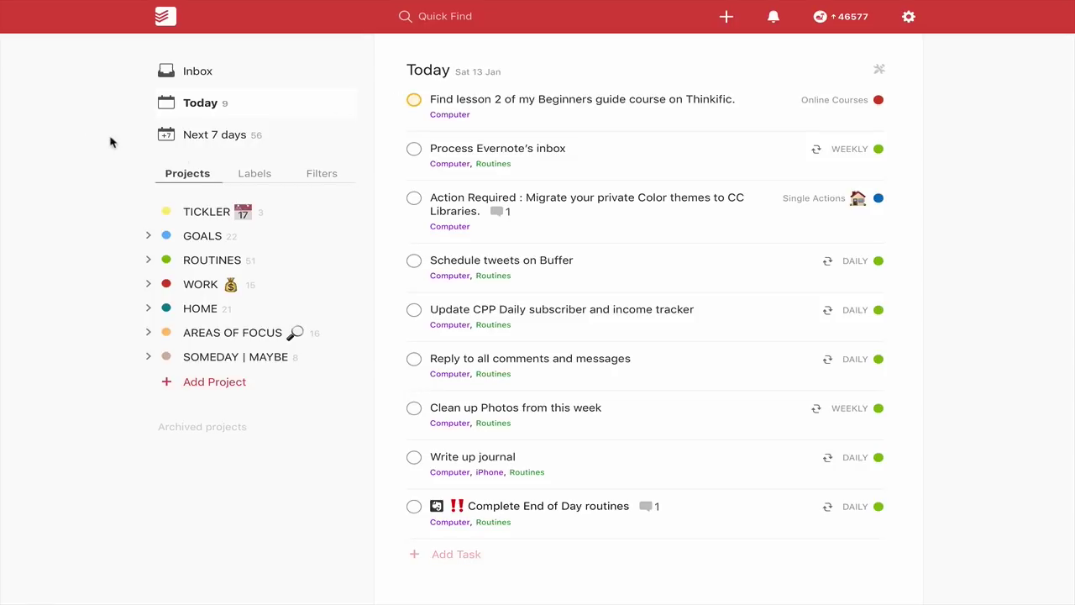
{"action": "scroll", "coordinate": [675, 377], "scroll_direction": "up", "scroll_amount": 2}
{"action": "left_click", "coordinate": [172, 15]}
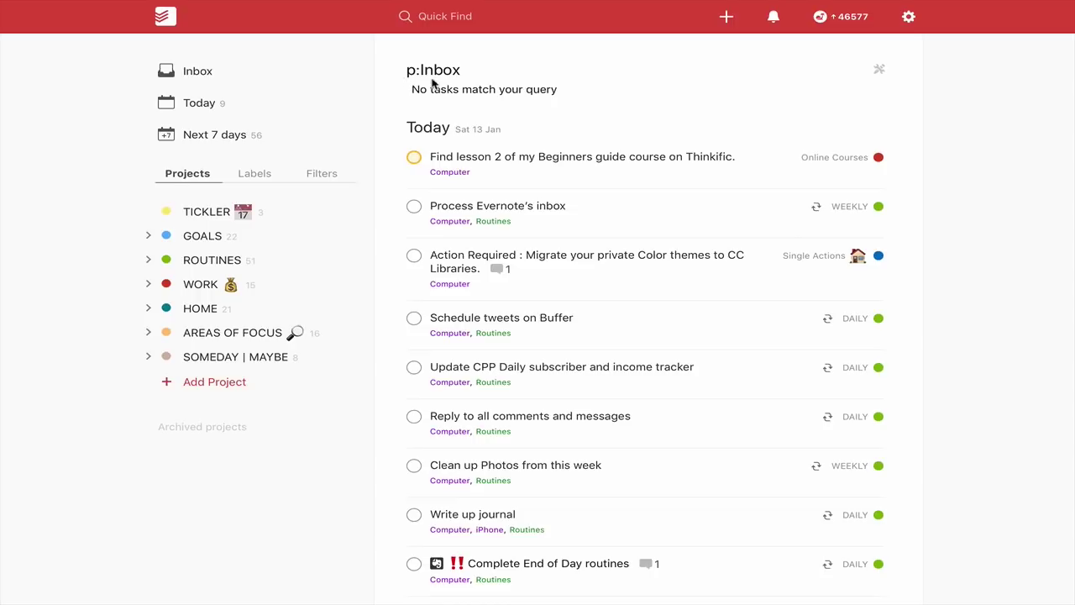
{"action": "scroll", "coordinate": [519, 284], "scroll_direction": "down", "scroll_amount": 3}
{"action": "scroll", "coordinate": [519, 284], "scroll_direction": "down", "scroll_amount": 2}
{"action": "scroll", "coordinate": [520, 331], "scroll_direction": "up", "scroll_amount": 4}
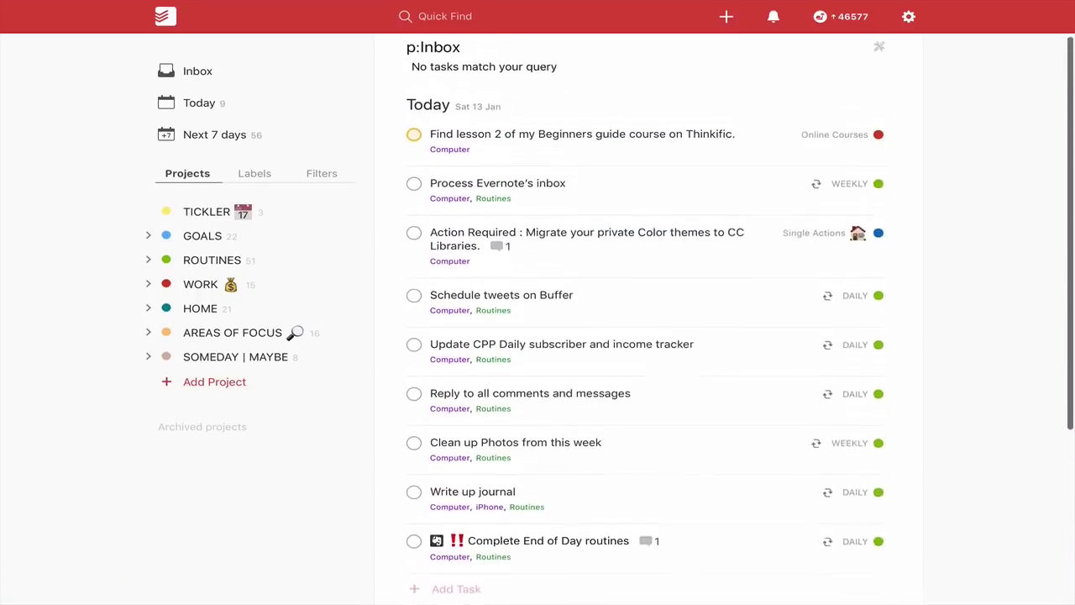
{"action": "scroll", "coordinate": [520, 331], "scroll_direction": "down", "scroll_amount": 4}
{"action": "mouse_move", "coordinate": [465, 584]}
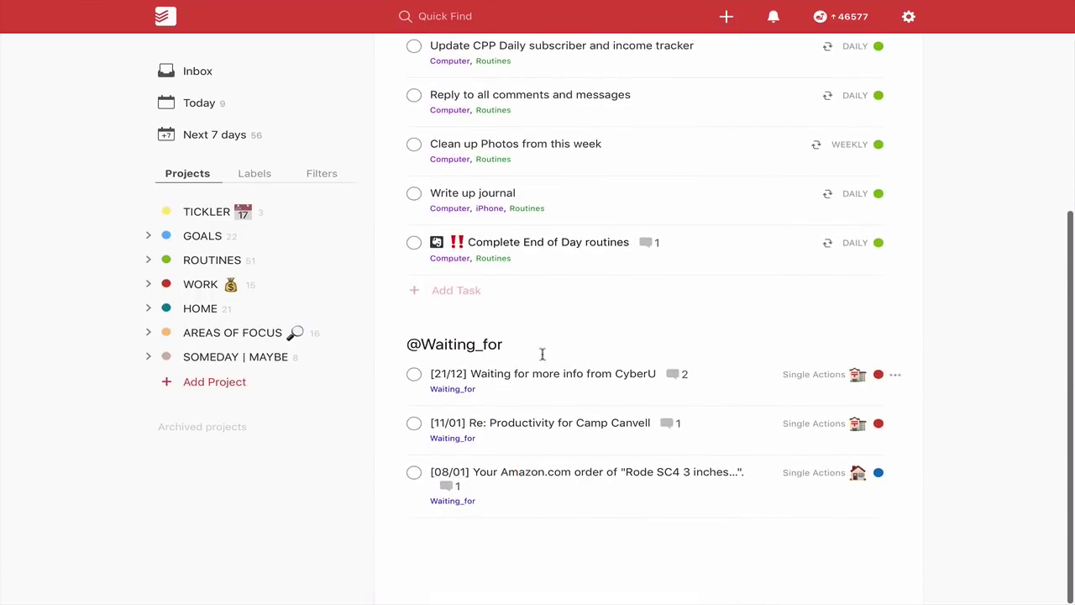
{"action": "scroll", "coordinate": [622, 322], "scroll_direction": "up", "scroll_amount": 5}
{"action": "scroll", "coordinate": [622, 322], "scroll_direction": "down", "scroll_amount": 1}
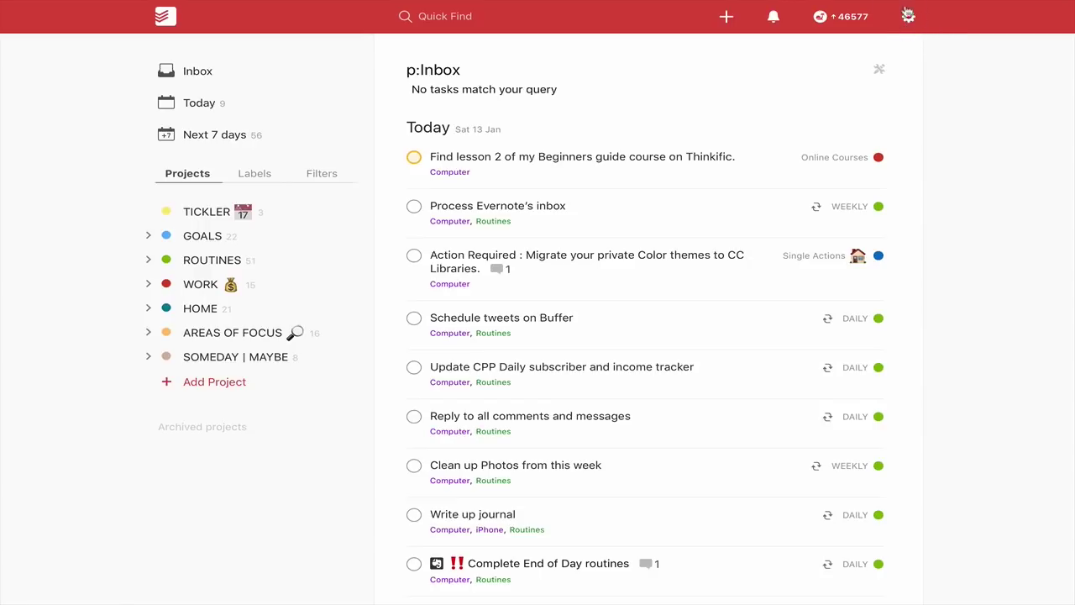
Step: In the general settings, look through the available start pages and choose Custom query
{"action": "left_click", "coordinate": [908, 19]}
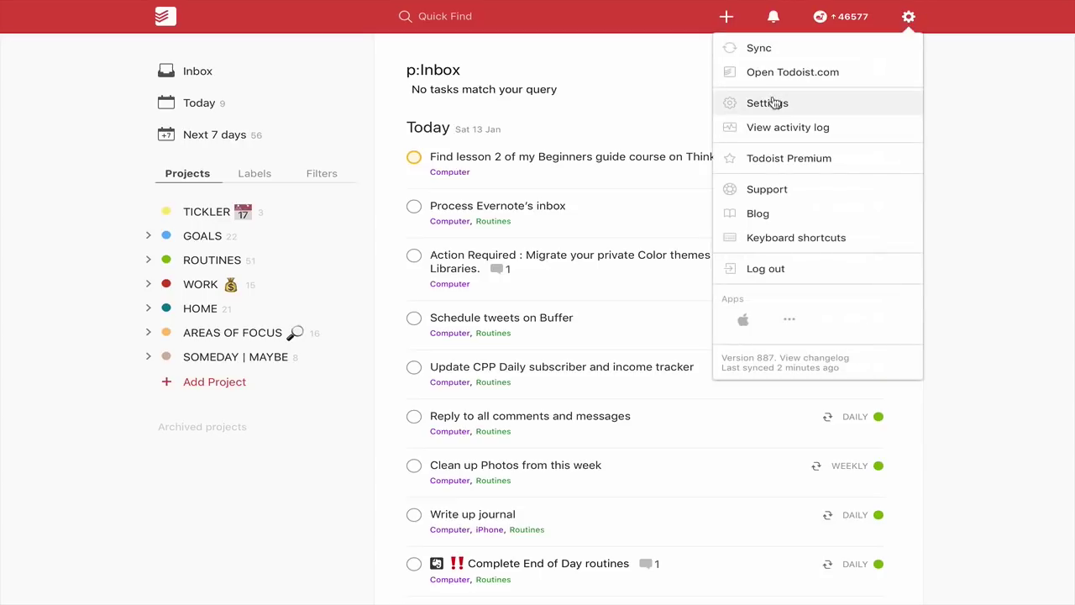
{"action": "left_click", "coordinate": [774, 101]}
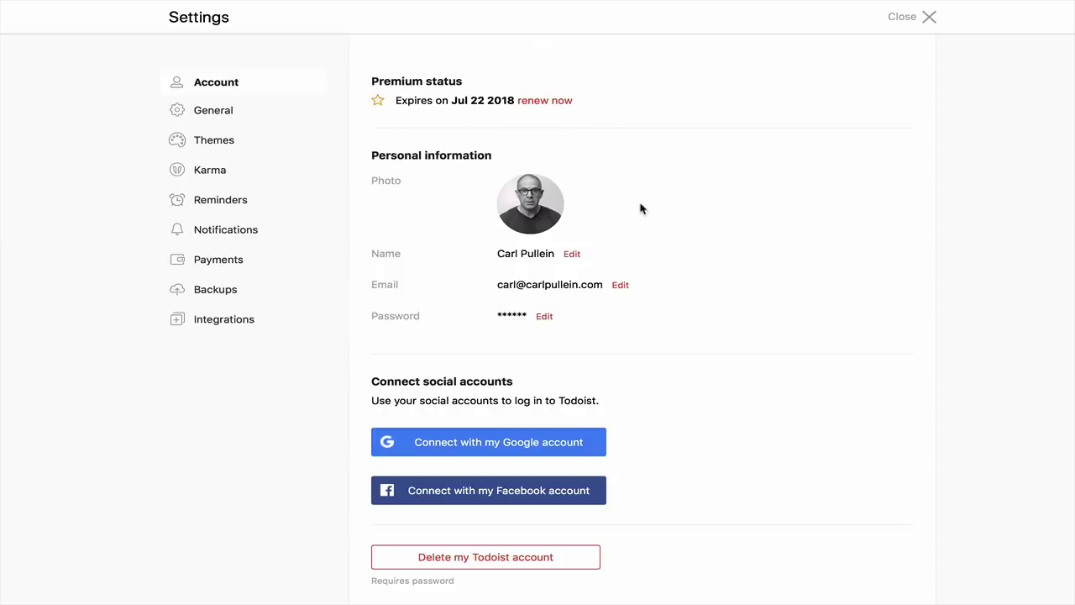
{"action": "left_click", "coordinate": [213, 115]}
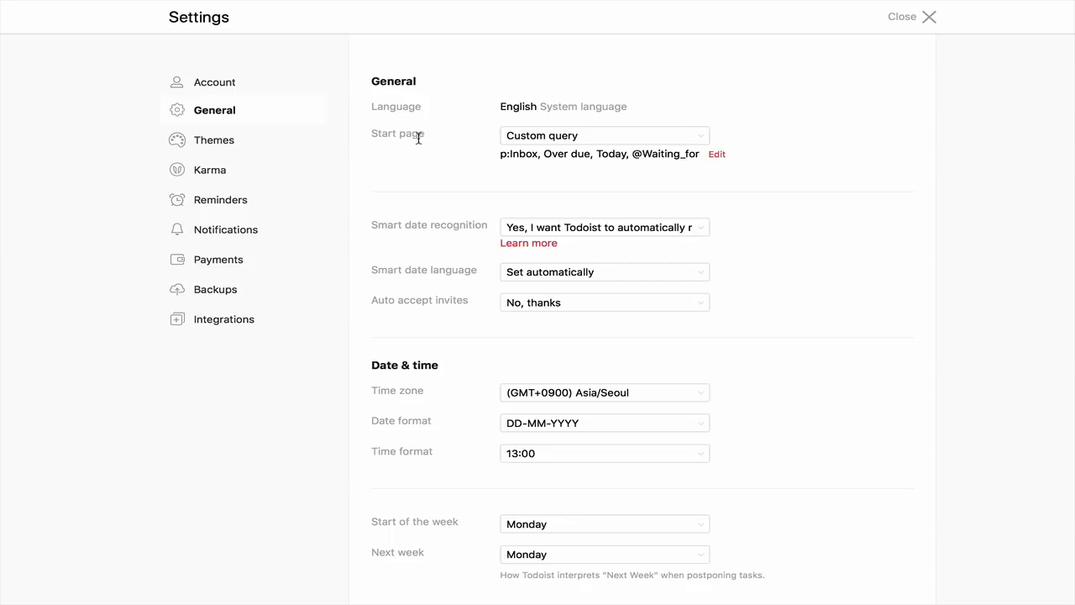
{"action": "left_click", "coordinate": [702, 137]}
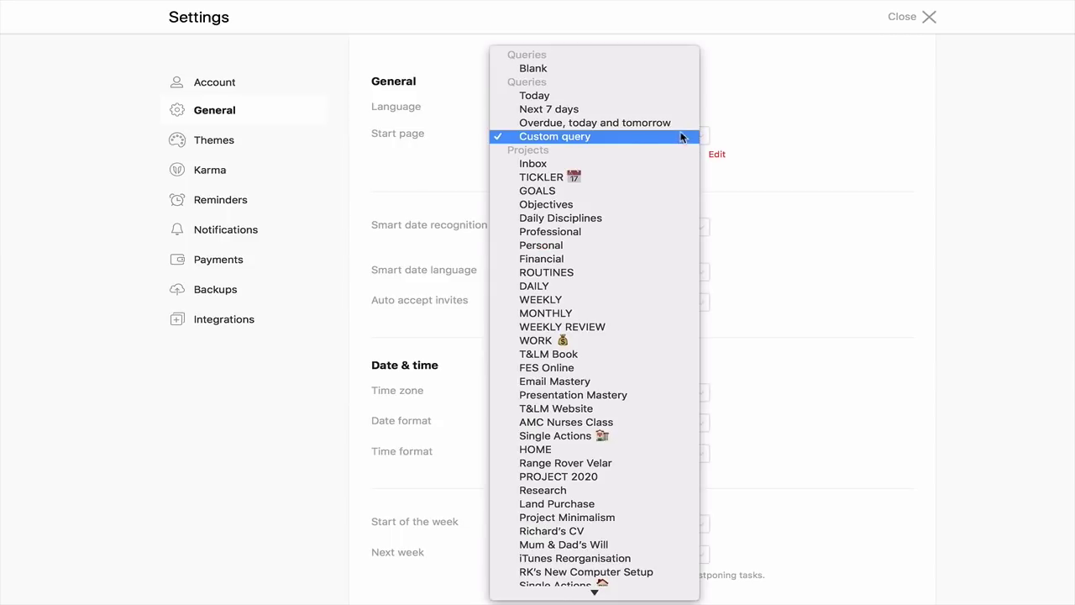
{"action": "mouse_move", "coordinate": [629, 590]}
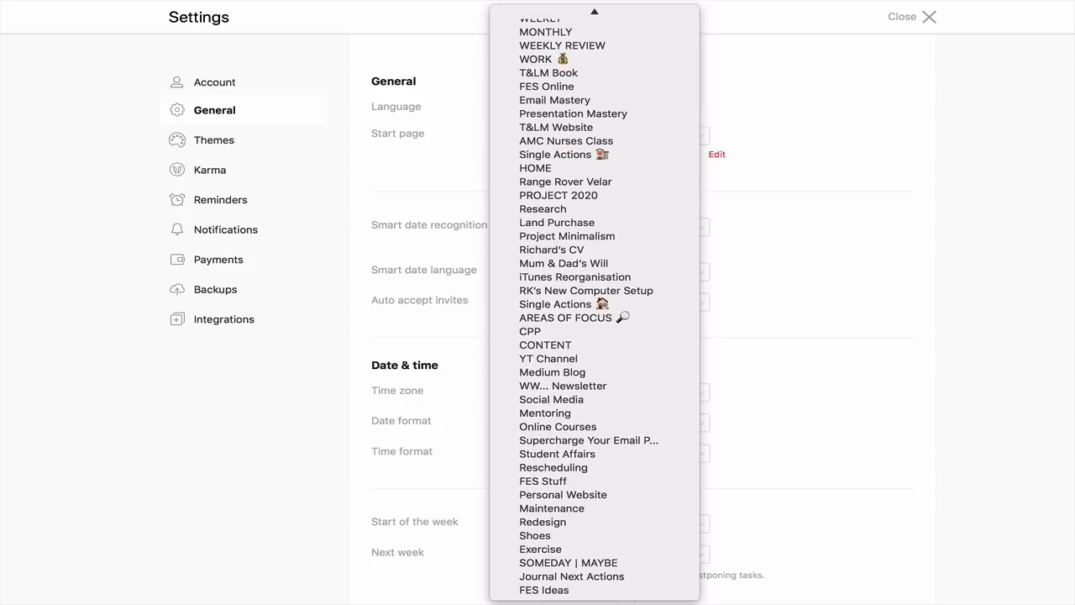
{"action": "scroll", "coordinate": [610, 21], "scroll_direction": "up", "scroll_amount": 10}
{"action": "scroll", "coordinate": [588, 338], "scroll_direction": "down", "scroll_amount": 10}
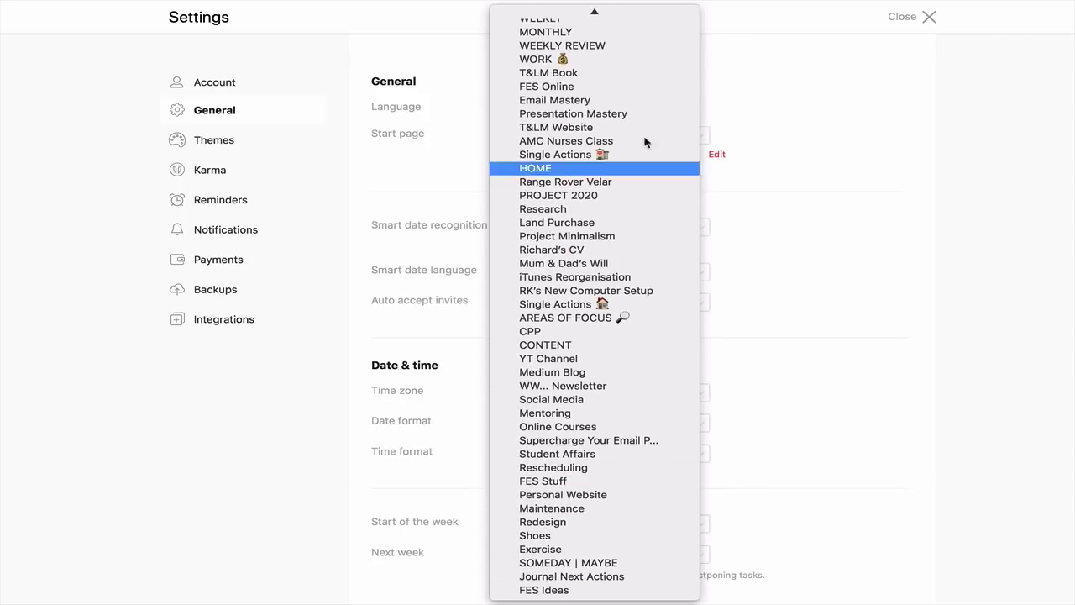
{"action": "mouse_move", "coordinate": [640, 4]}
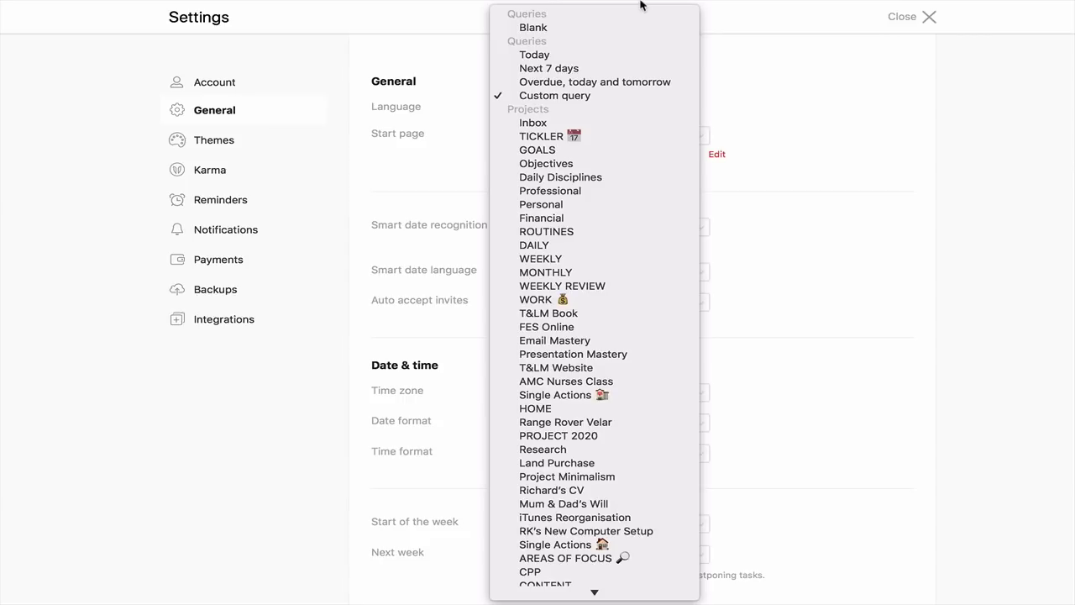
{"action": "left_click", "coordinate": [582, 99]}
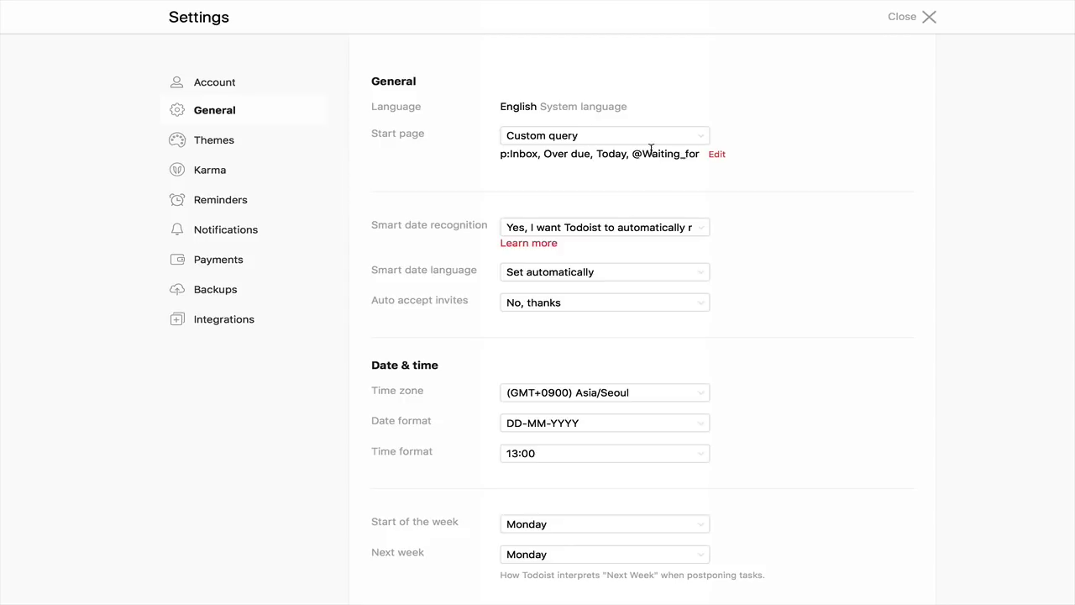
{"action": "left_click", "coordinate": [717, 155]}
{"action": "double_click", "coordinate": [598, 158]}
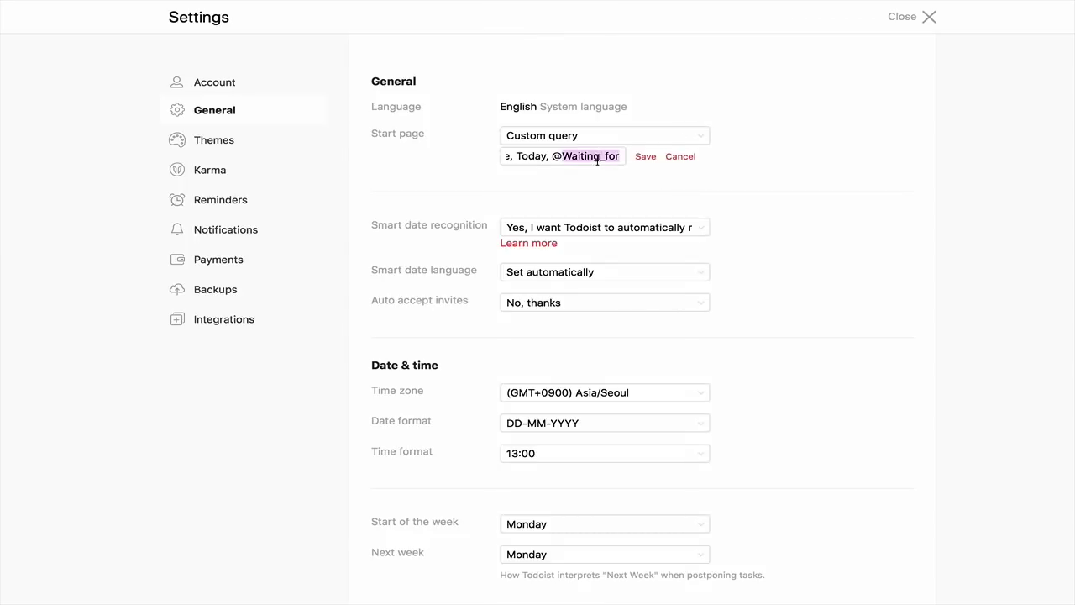
{"action": "left_click", "coordinate": [646, 158]}
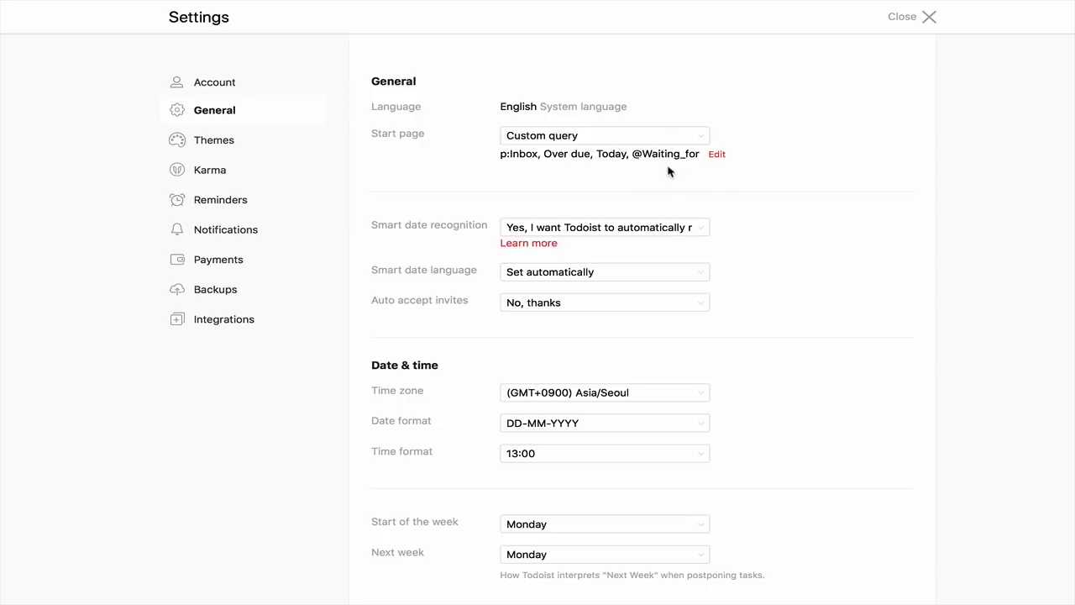
{"action": "left_click", "coordinate": [905, 19]}
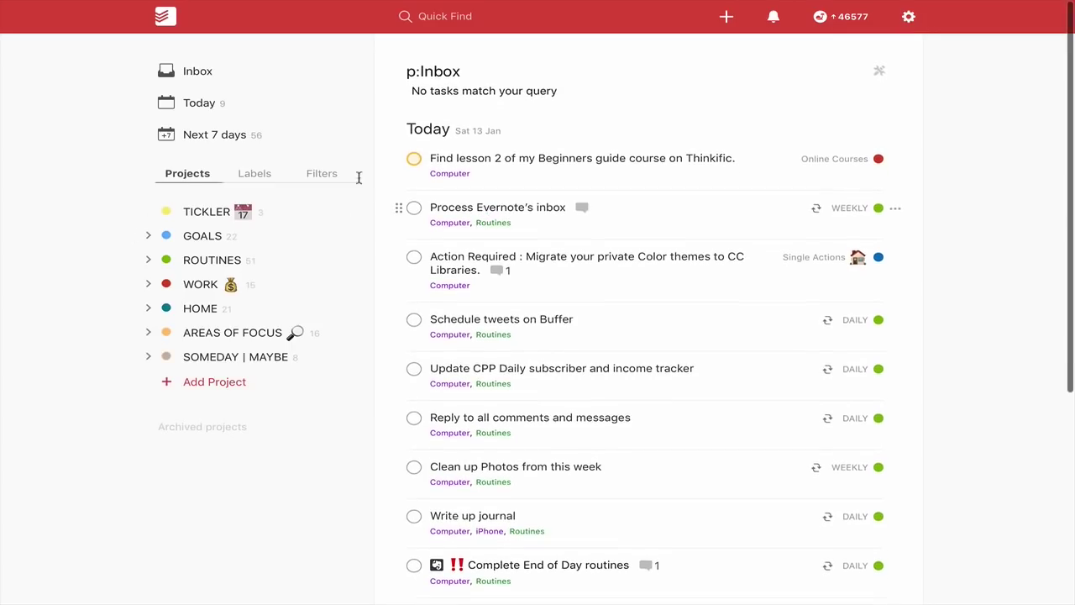
Step: Compare the separate Today and Inbox views with the combined sections of the custom start page
{"action": "left_click", "coordinate": [192, 109]}
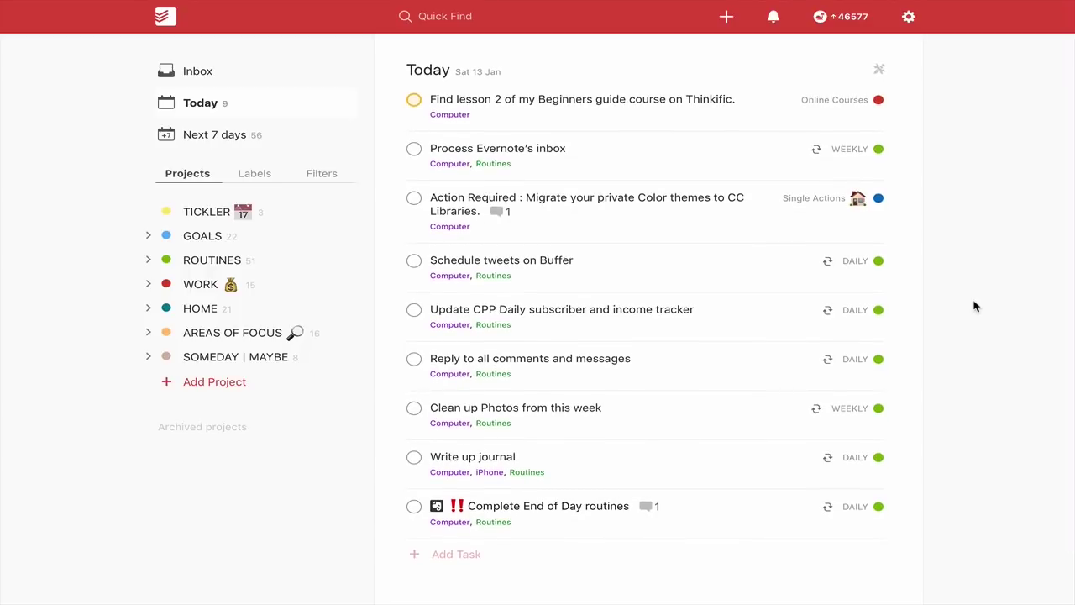
{"action": "left_click", "coordinate": [201, 86]}
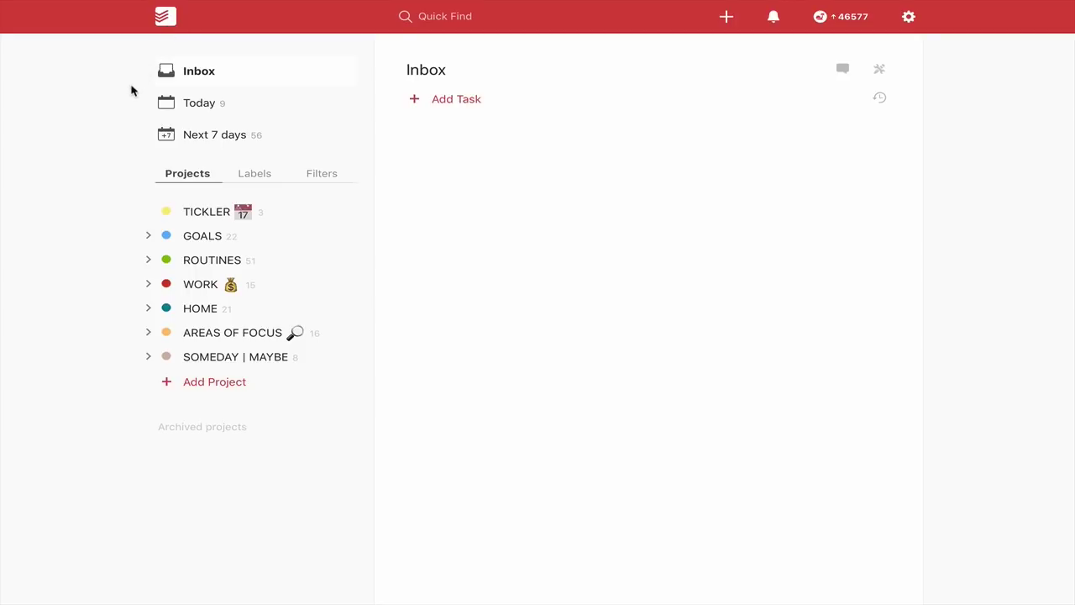
{"action": "left_click", "coordinate": [165, 18]}
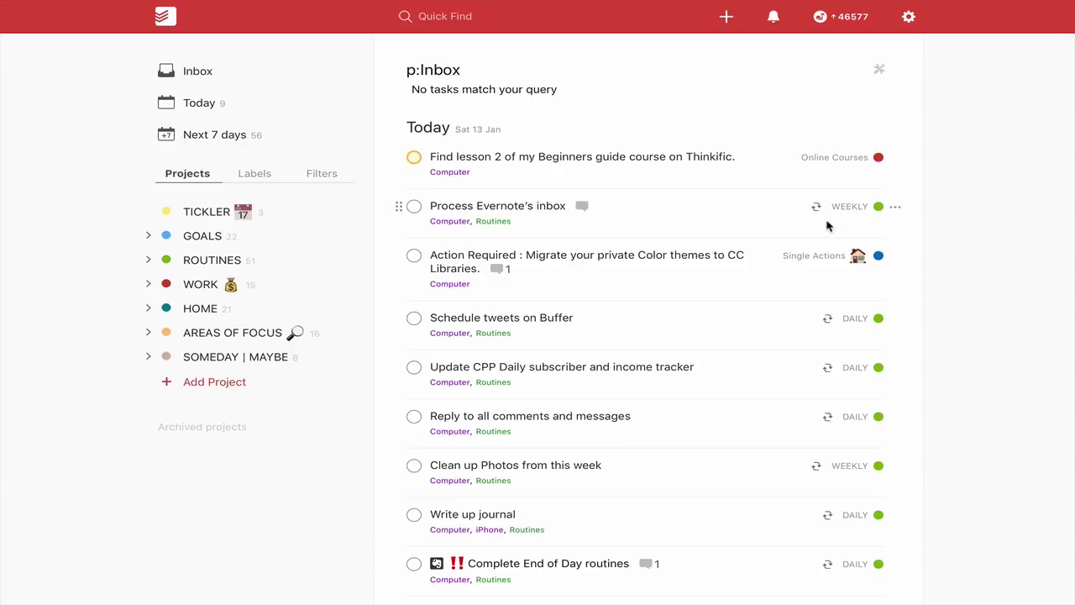
{"action": "scroll", "coordinate": [828, 223], "scroll_direction": "down", "scroll_amount": 4}
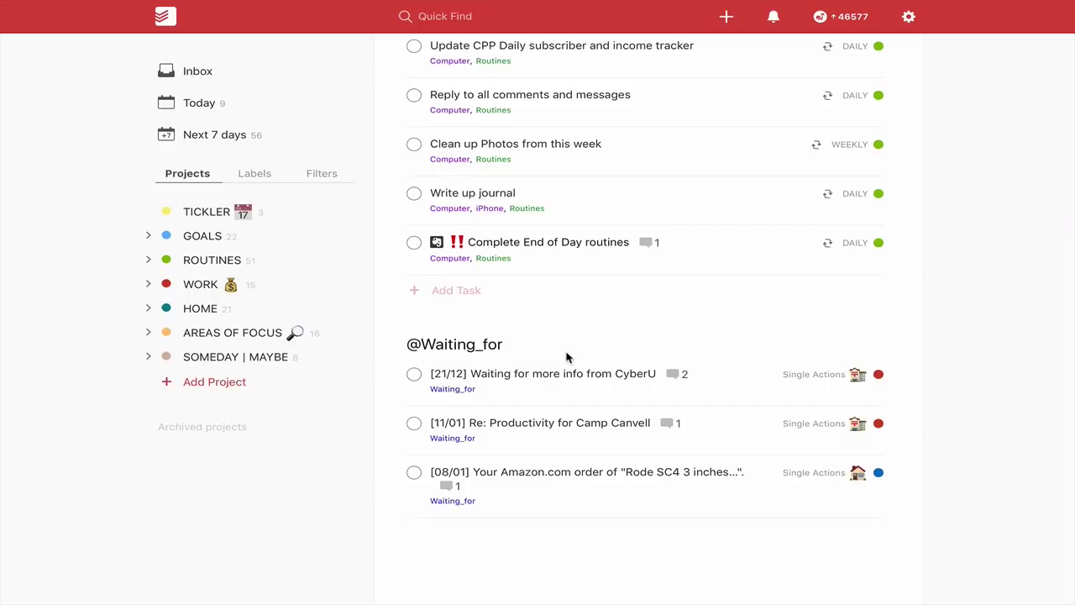
{"action": "scroll", "coordinate": [566, 357], "scroll_direction": "up", "scroll_amount": 5}
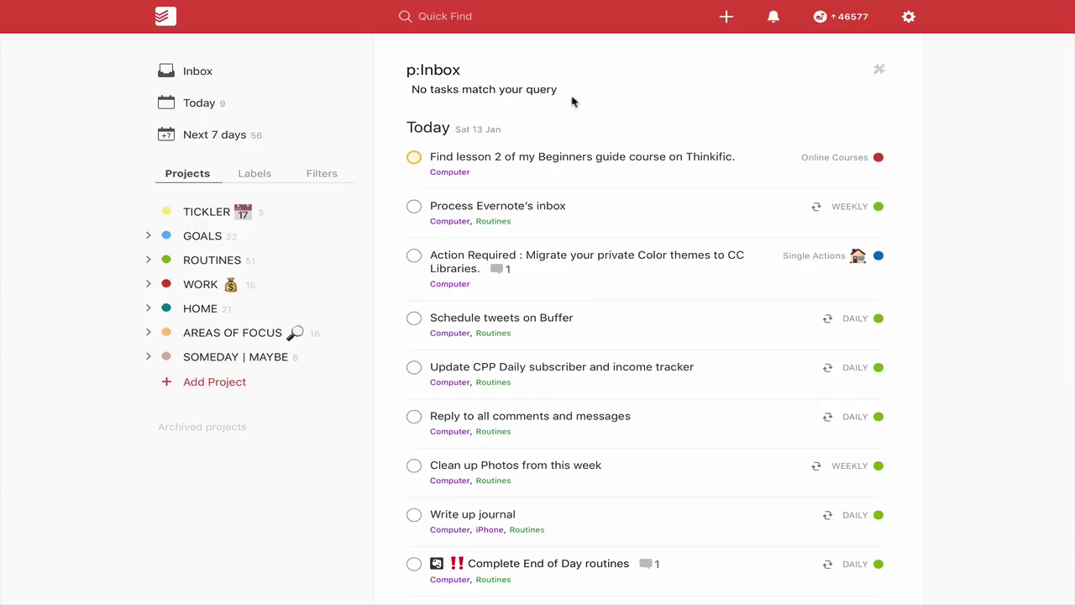
Step: Check the start page query in the general settings, and close the settings
{"action": "left_click", "coordinate": [908, 15]}
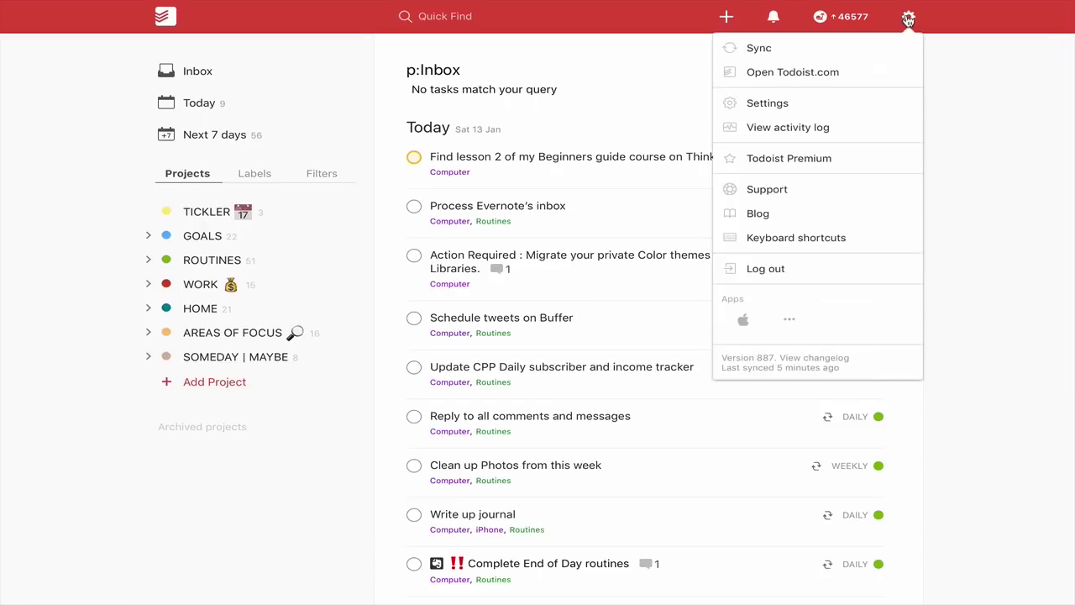
{"action": "left_click", "coordinate": [783, 104]}
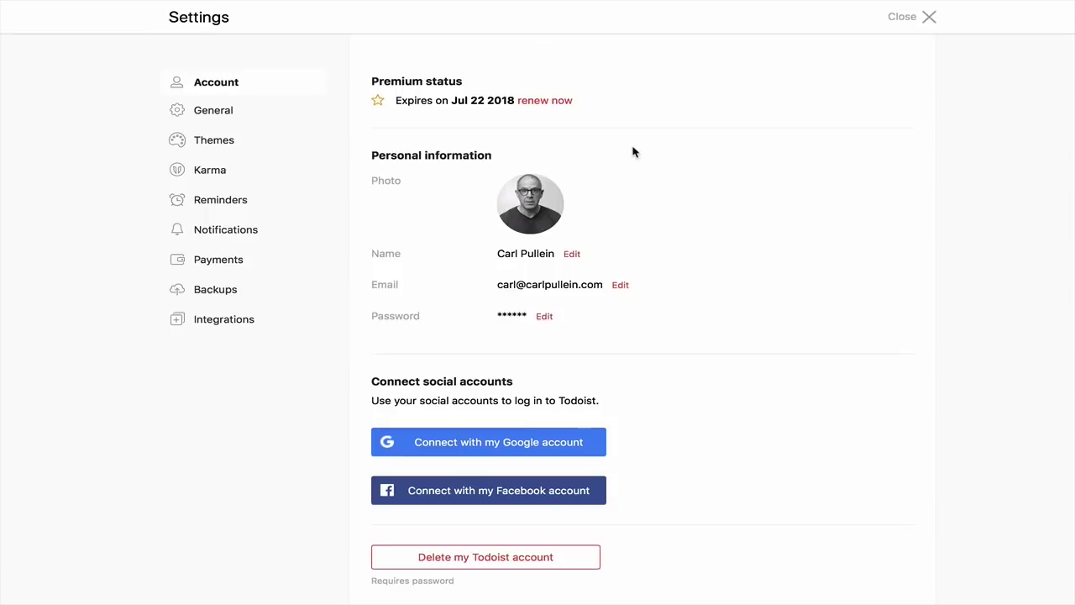
{"action": "left_click", "coordinate": [214, 112]}
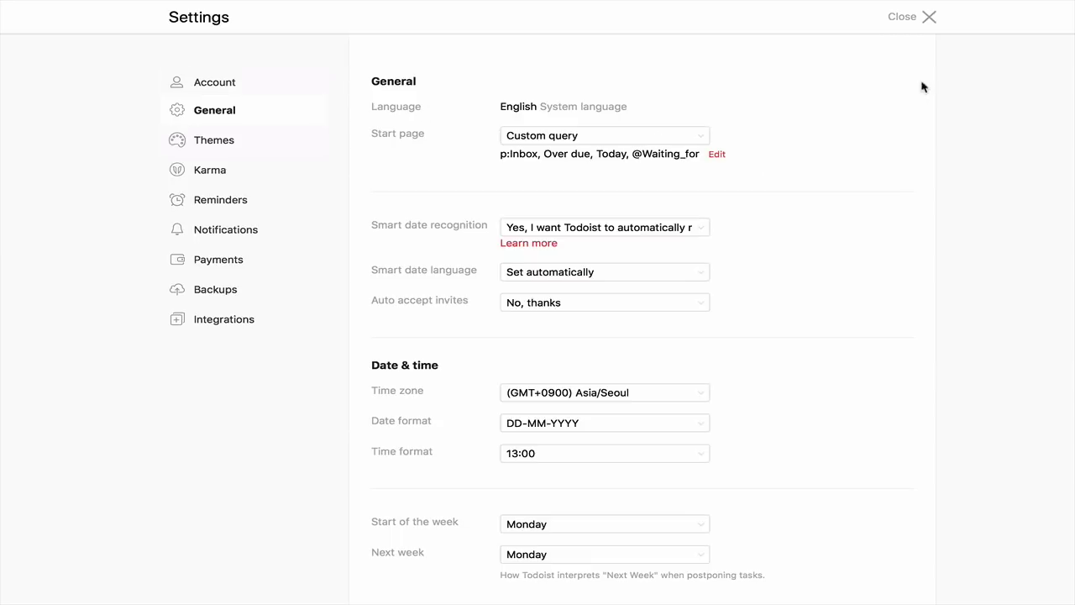
{"action": "left_click", "coordinate": [927, 17]}
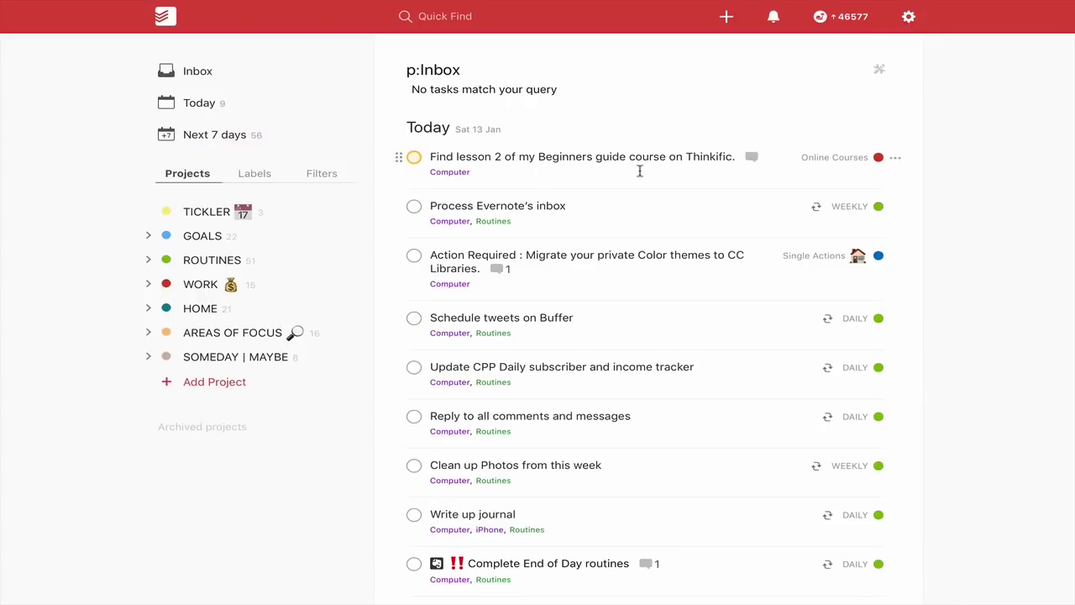
{"action": "scroll", "coordinate": [619, 269], "scroll_direction": "down", "scroll_amount": 4}
{"action": "scroll", "coordinate": [605, 360], "scroll_direction": "up", "scroll_amount": 5}
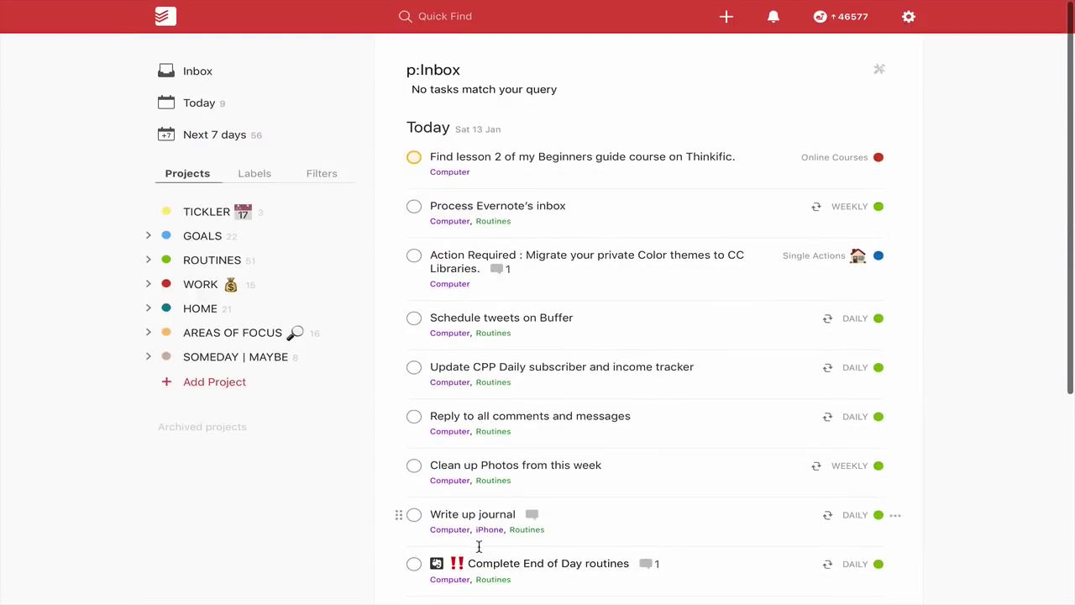
{"action": "scroll", "coordinate": [407, 433], "scroll_direction": "down", "scroll_amount": 2}
{"action": "scroll", "coordinate": [409, 444], "scroll_direction": "down", "scroll_amount": 3}
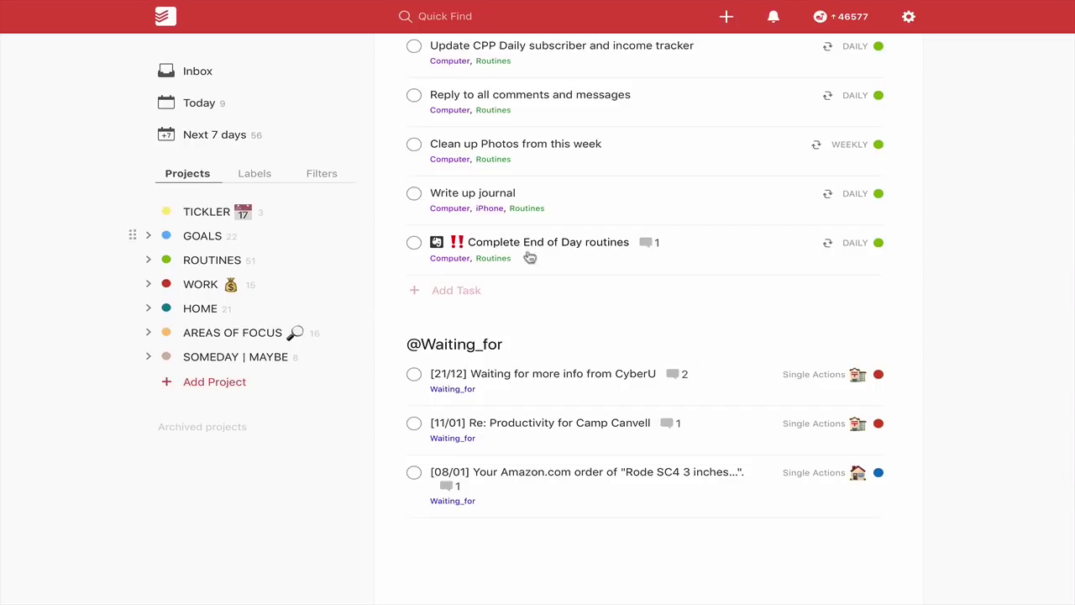
Step: List the tasks labelled Waiting_for, and inspect the Amazon.com order task in edit mode without changing it
{"action": "left_click", "coordinate": [258, 174]}
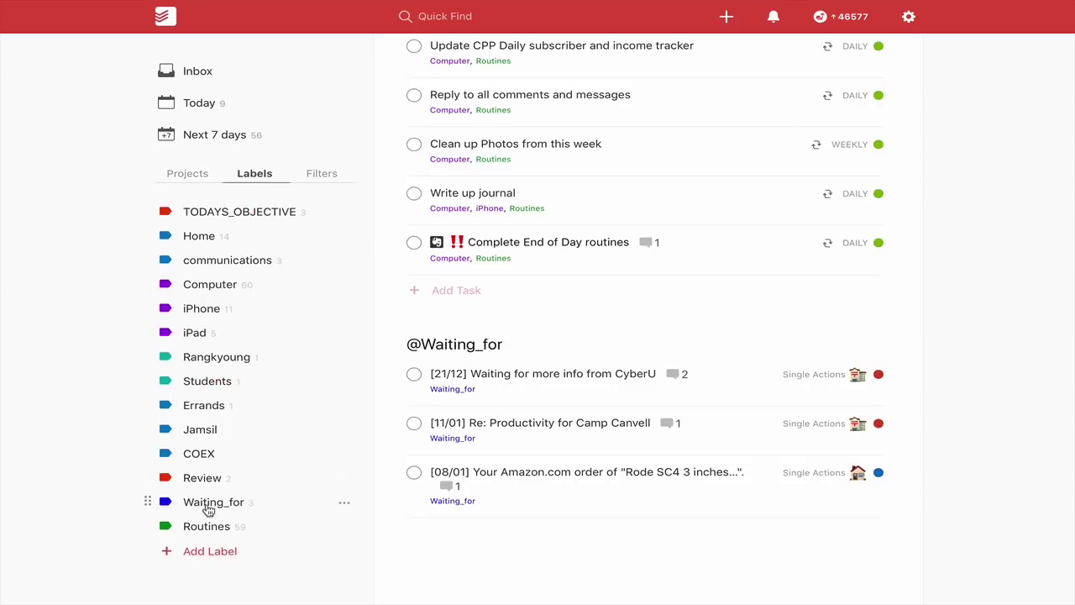
{"action": "left_click", "coordinate": [209, 507]}
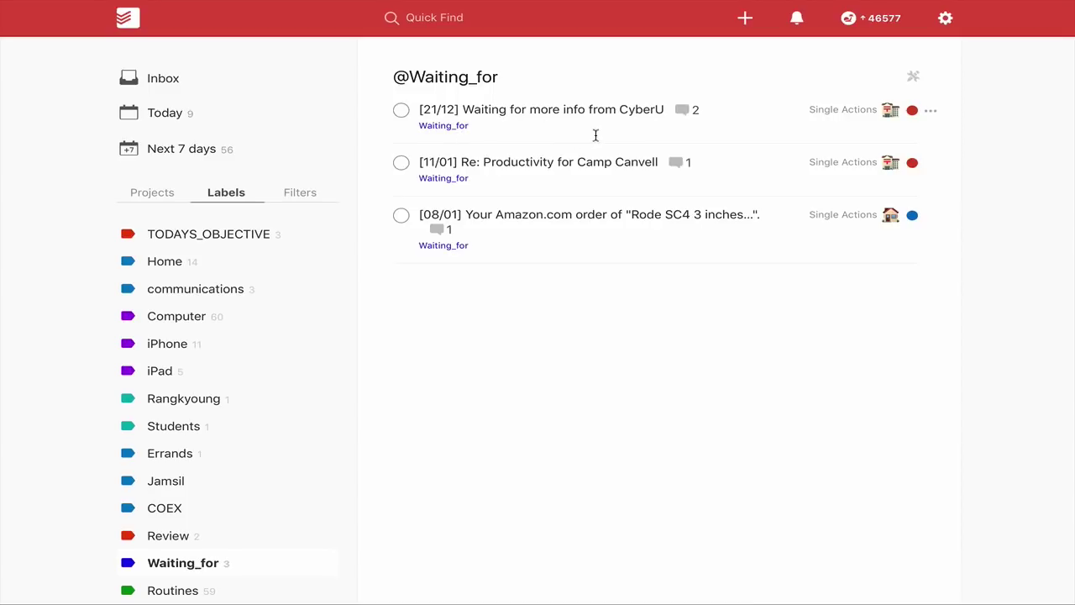
{"action": "left_click", "coordinate": [605, 235]}
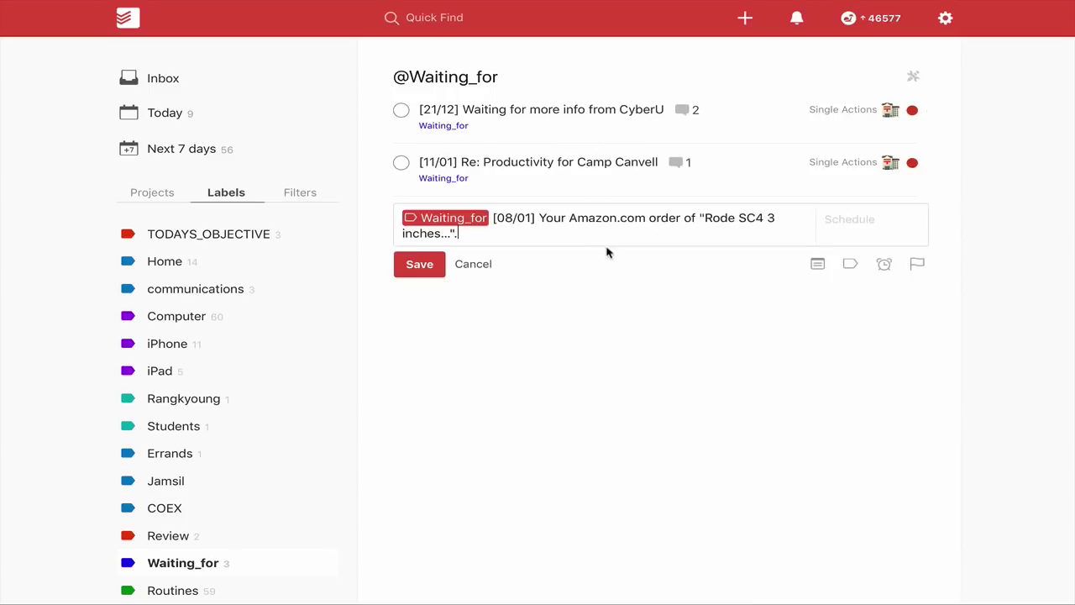
{"action": "left_click", "coordinate": [482, 265]}
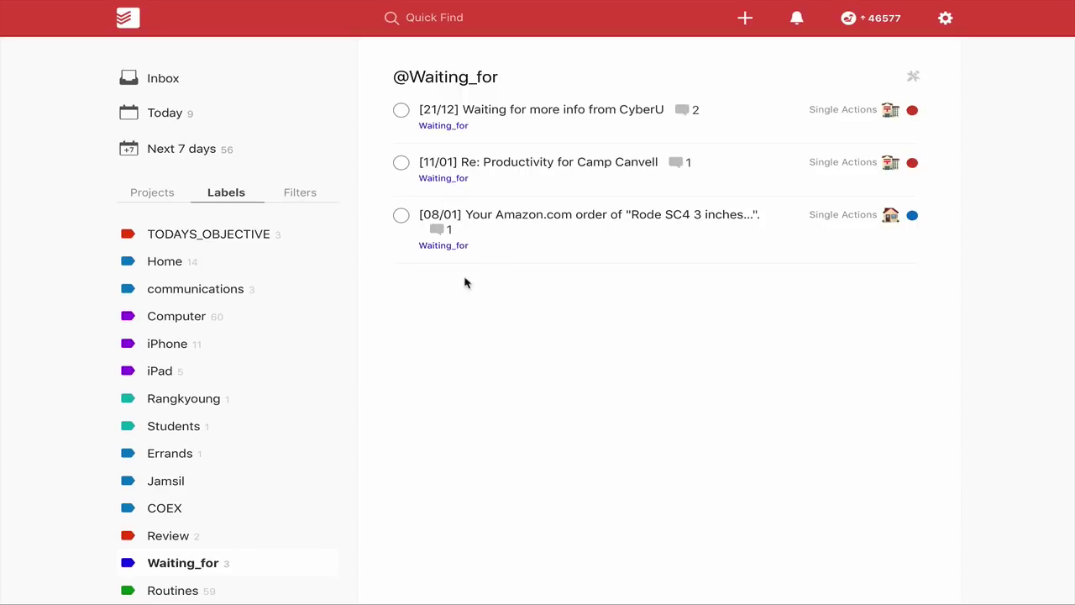
Step: Draft an Inbox task containing the date prefixes "[13/01] [01/13]", and discard it
{"action": "left_click", "coordinate": [158, 77]}
{"action": "left_click", "coordinate": [429, 110]}
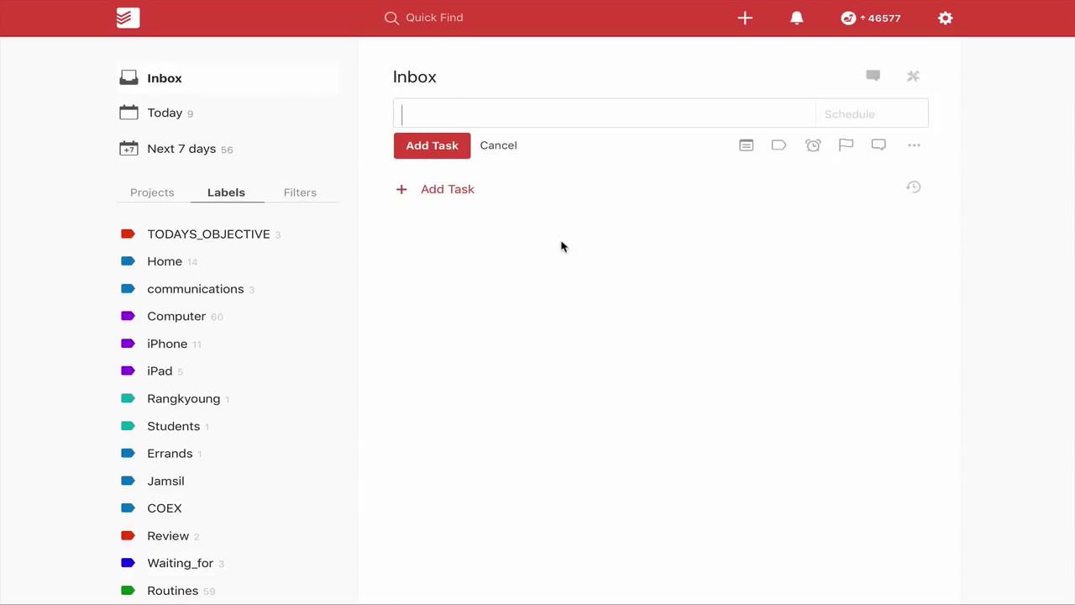
{"action": "type", "text": "[13/01]"}
{"action": "type", "text": "[01/13]"}
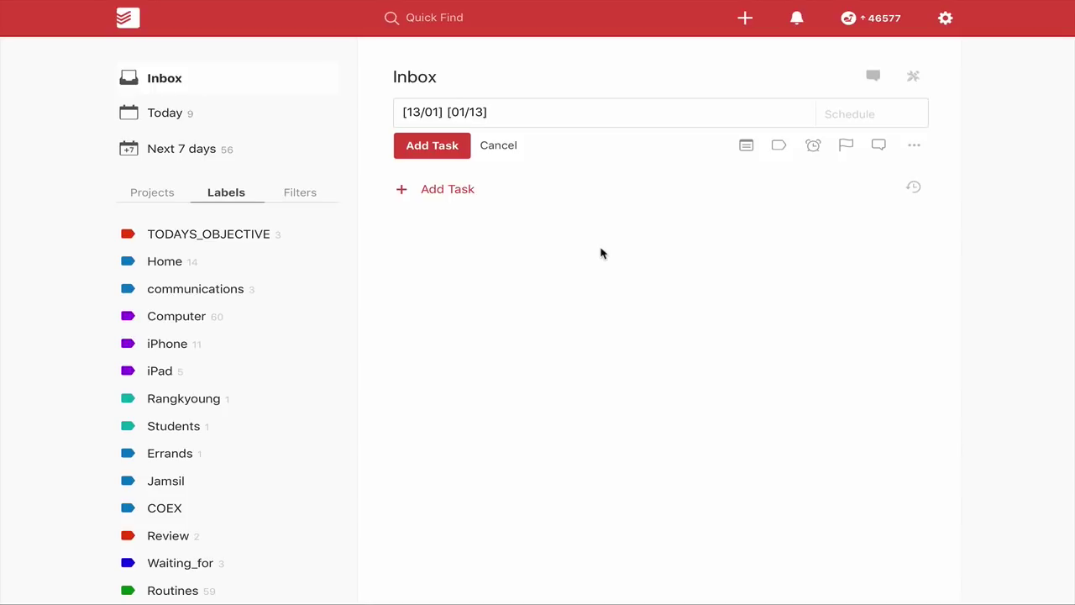
{"action": "left_click", "coordinate": [500, 148]}
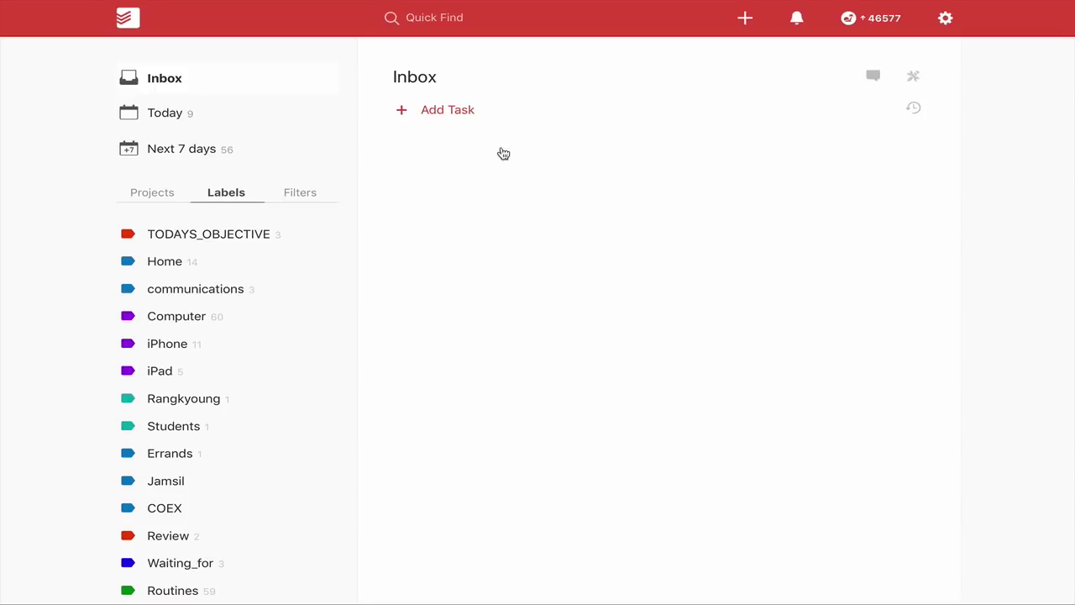
Step: List the tasks labelled Waiting_for, and inspect the CyberU task's title in edit mode without changing it
{"action": "scroll", "coordinate": [331, 307], "scroll_direction": "down", "scroll_amount": 2}
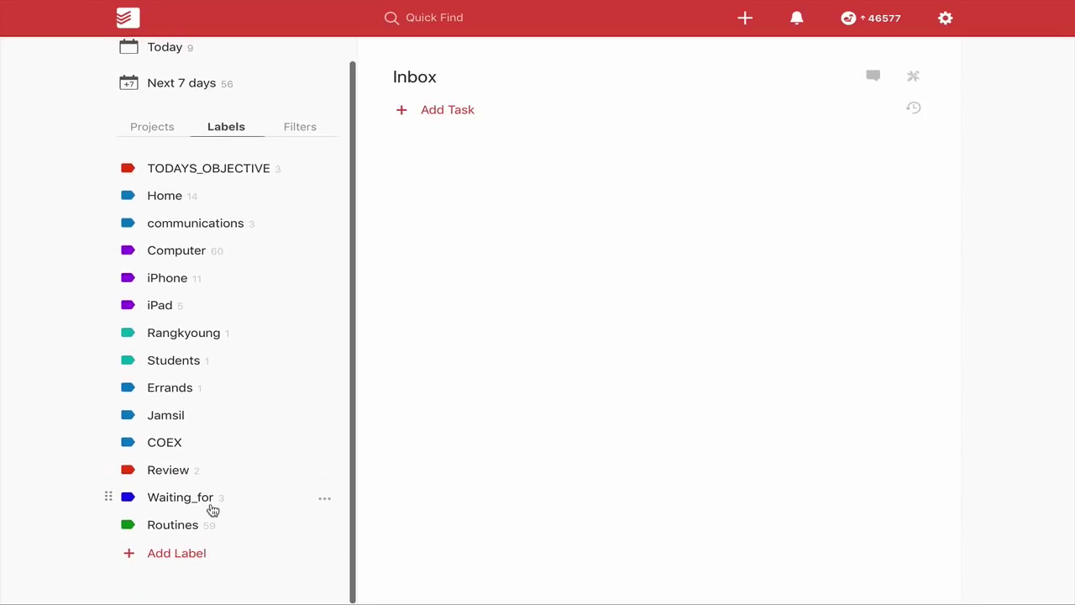
{"action": "left_click", "coordinate": [209, 504]}
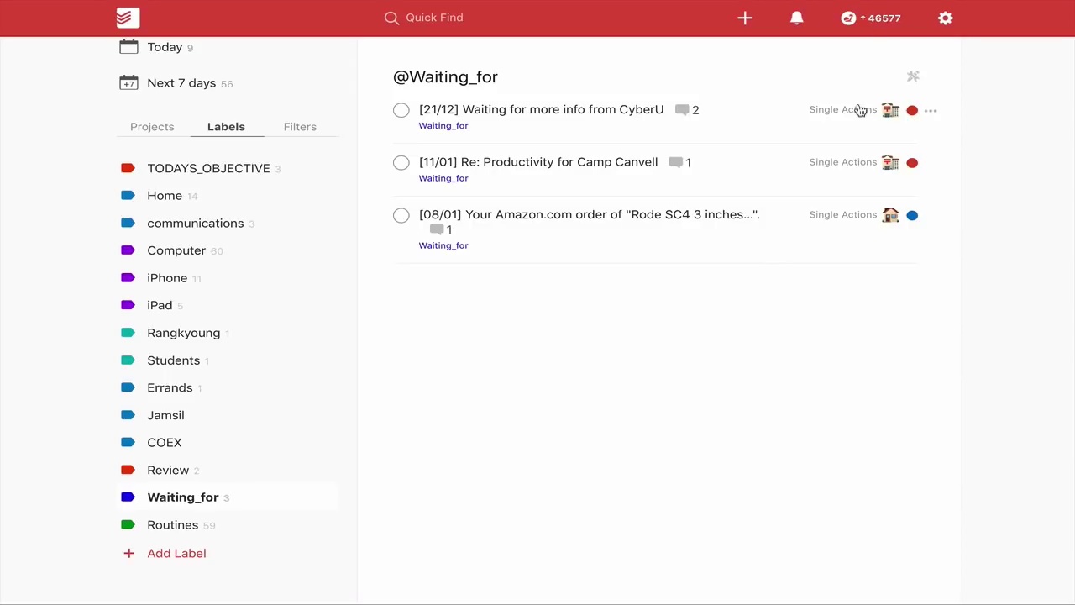
{"action": "left_click", "coordinate": [780, 105]}
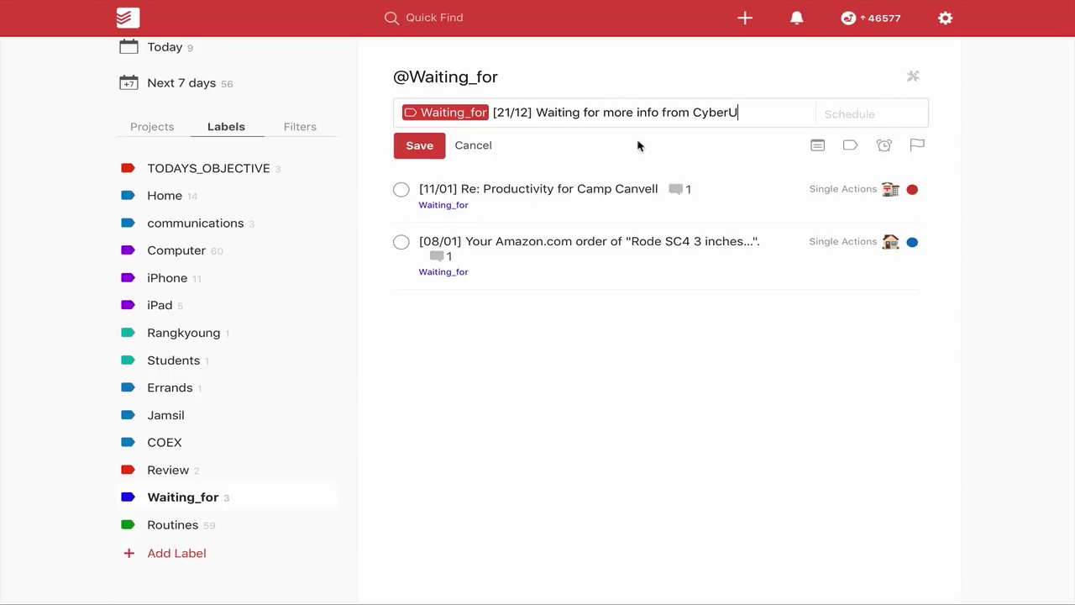
{"action": "left_click", "coordinate": [477, 149]}
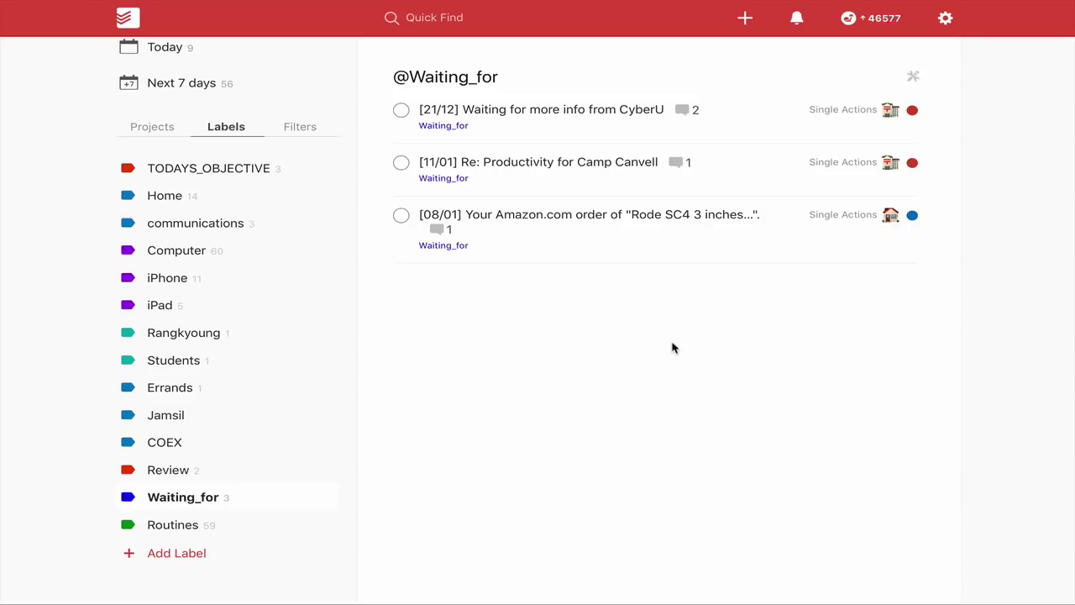
Step: On the start page, enclose the date prefix [21/12] of the CyberU waiting-for task in "!!" marks and save it
{"action": "left_click", "coordinate": [132, 25]}
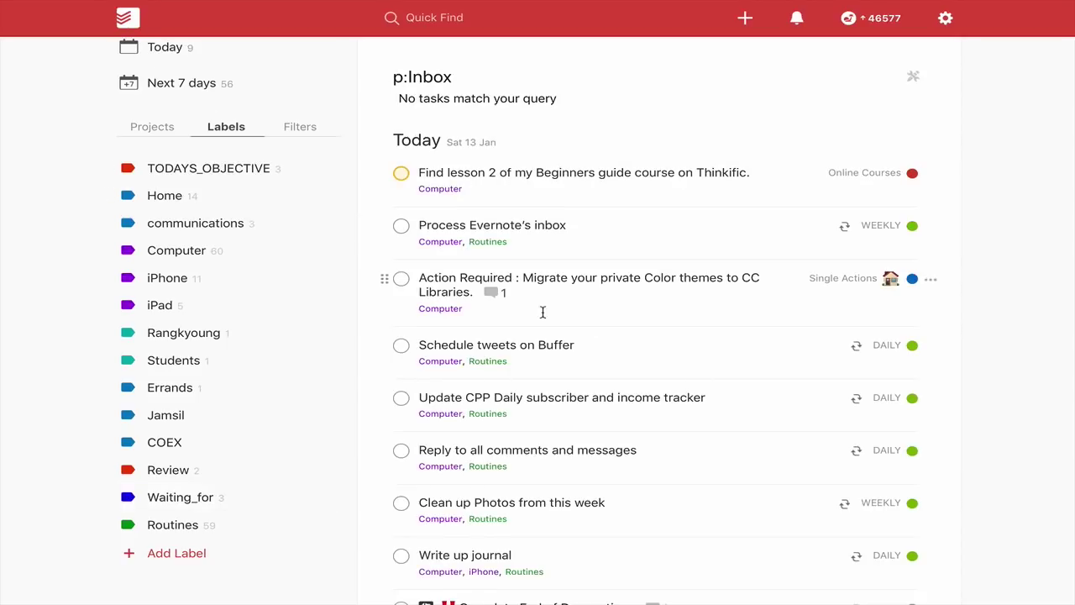
{"action": "scroll", "coordinate": [542, 311], "scroll_direction": "down", "scroll_amount": 5}
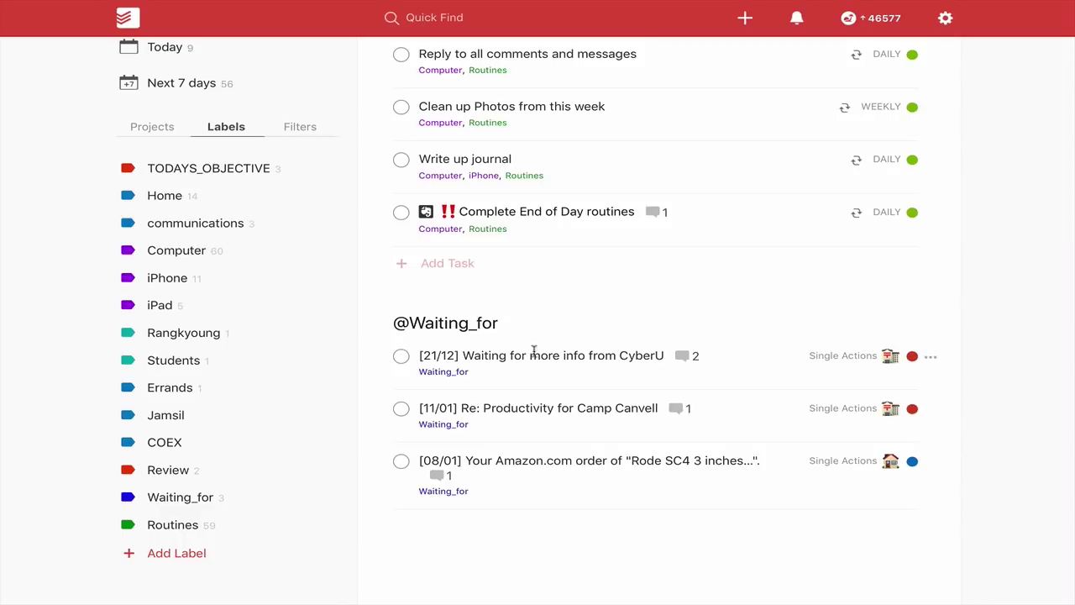
{"action": "left_click", "coordinate": [596, 355]}
{"action": "left_click", "coordinate": [494, 358]}
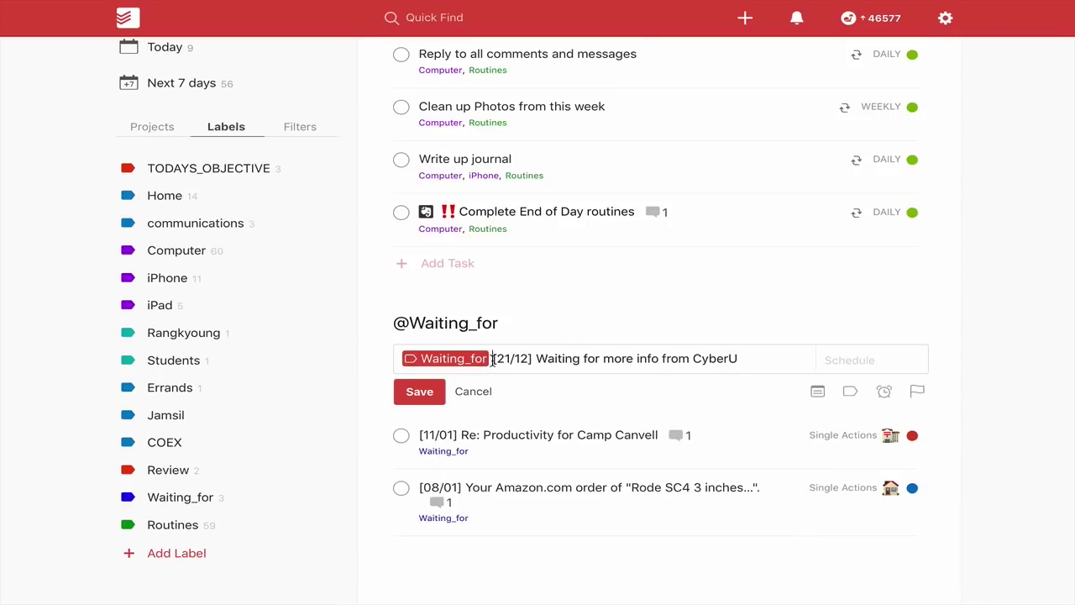
{"action": "type", "text": "!!"}
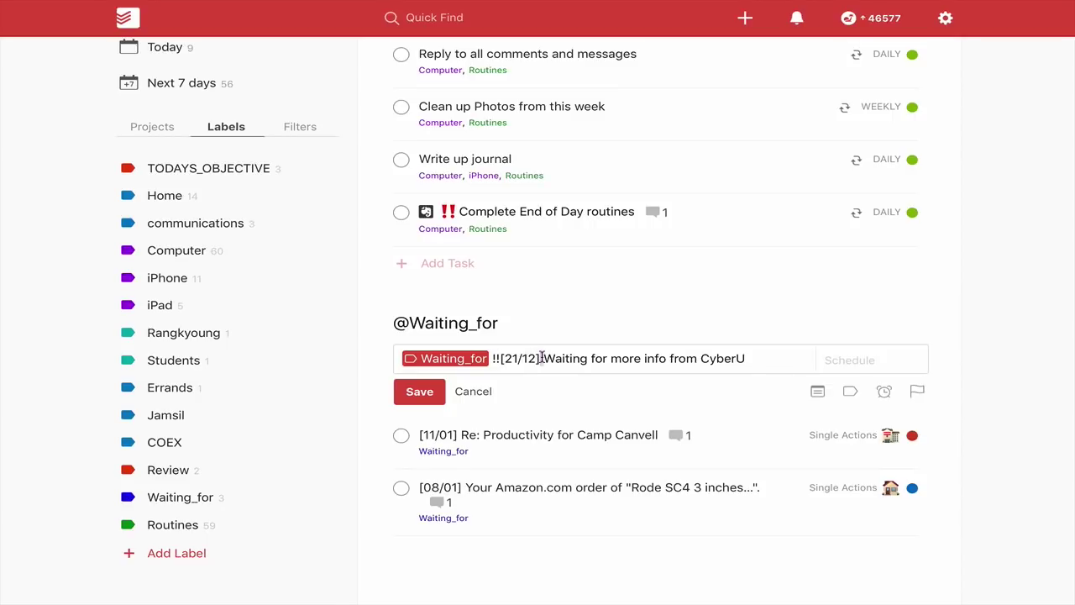
{"action": "type", "text": "!!"}
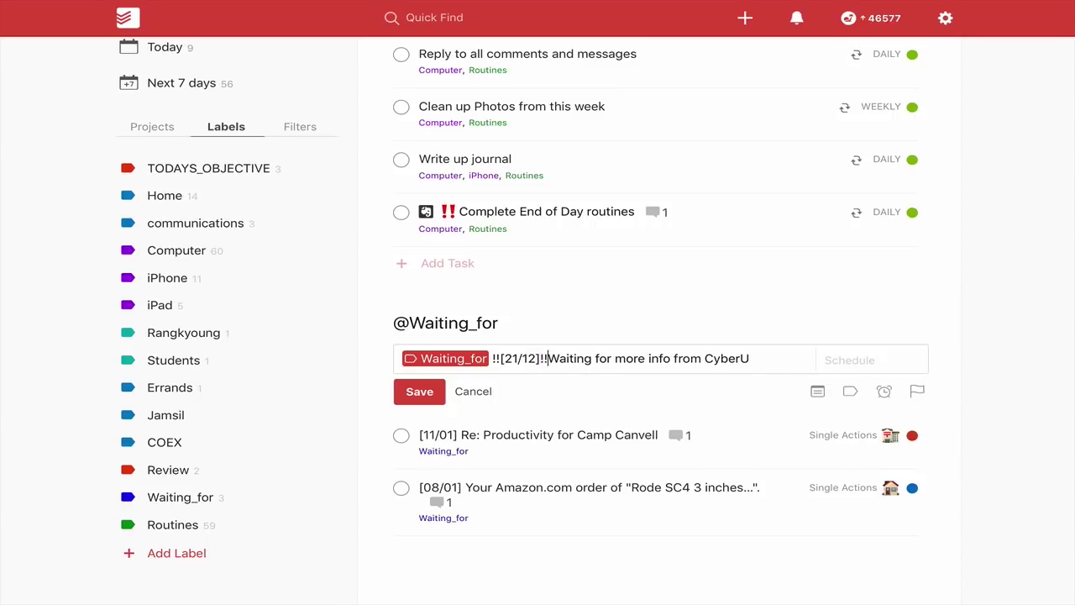
{"action": "left_click", "coordinate": [426, 395]}
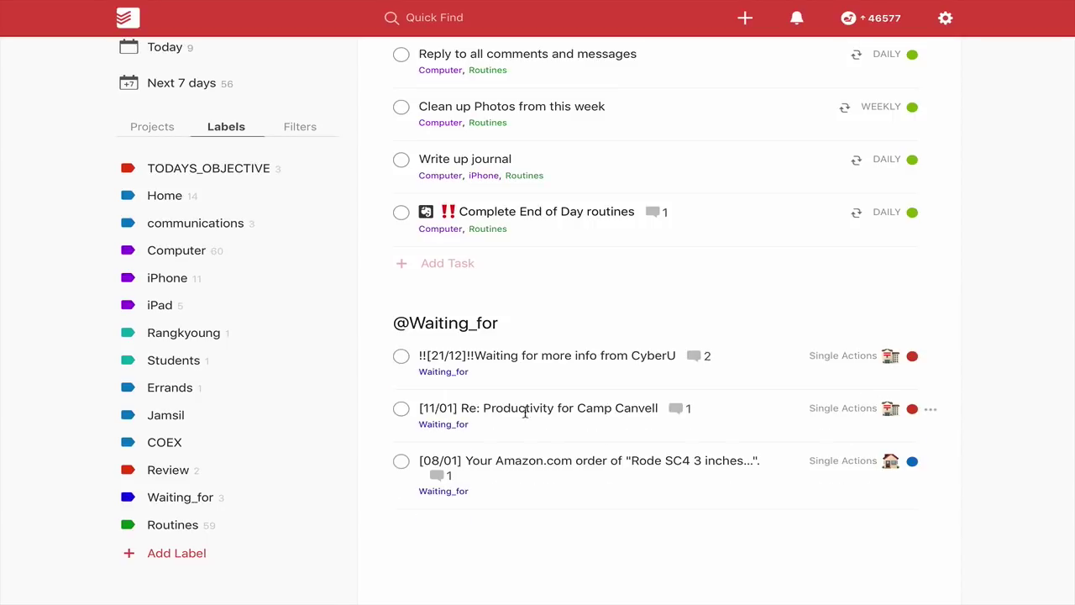
Step: Add a space after the closing "!!" in the CyberU task's title to make its date prefix bold, and save
{"action": "left_click", "coordinate": [503, 355]}
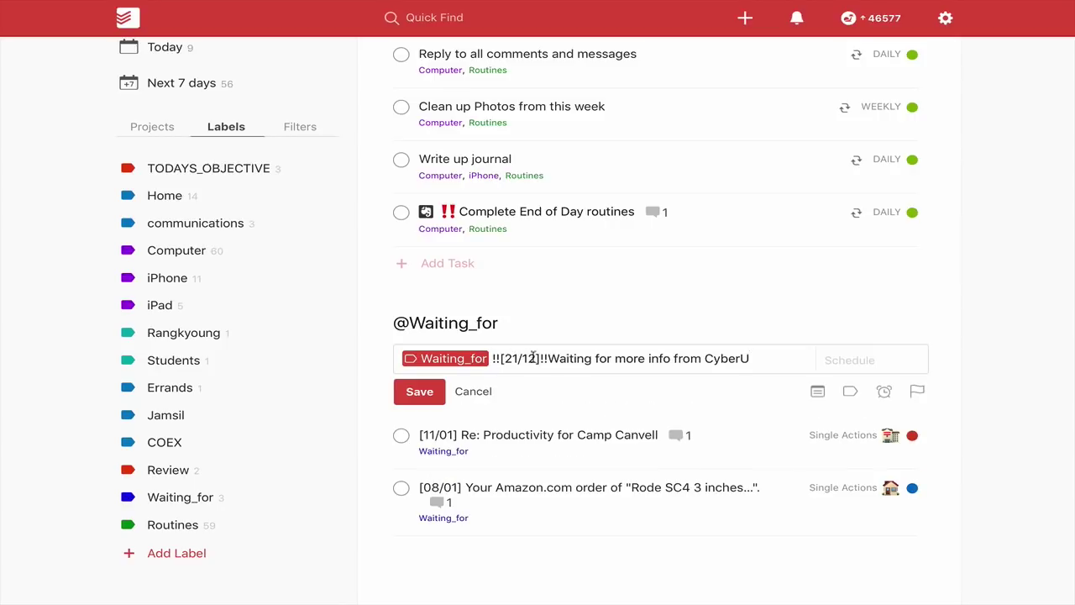
{"action": "left_click", "coordinate": [547, 359]}
{"action": "left_click", "coordinate": [422, 391]}
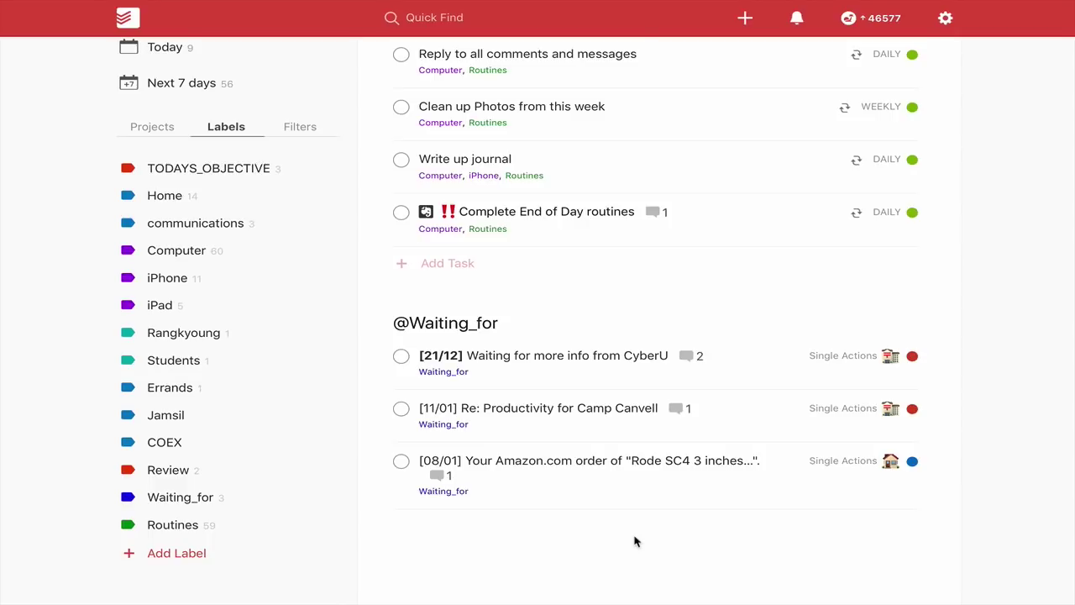
{"action": "scroll", "coordinate": [634, 541], "scroll_direction": "up", "scroll_amount": 5}
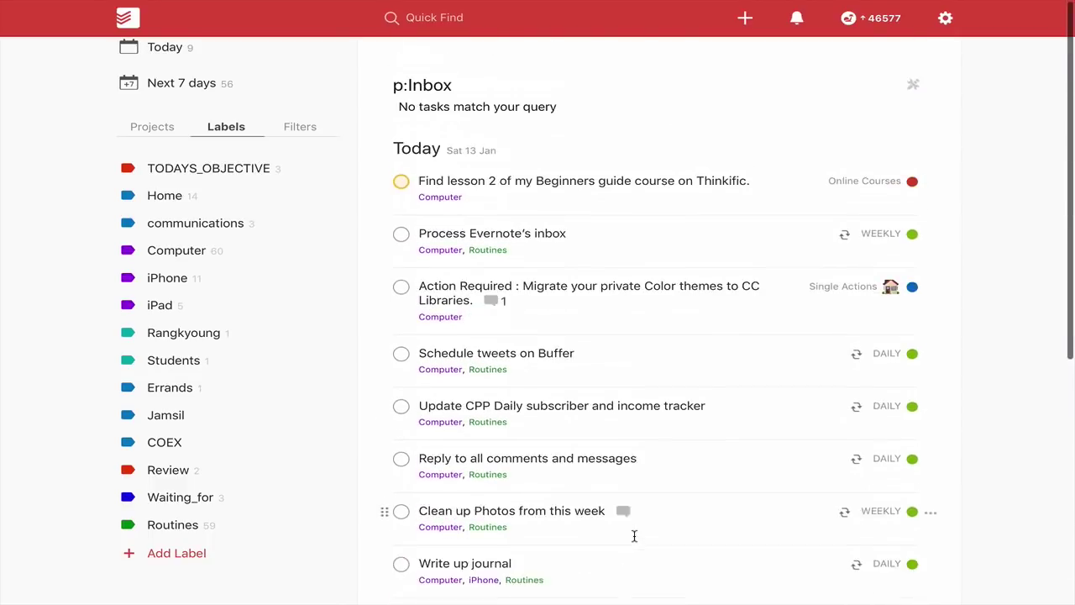